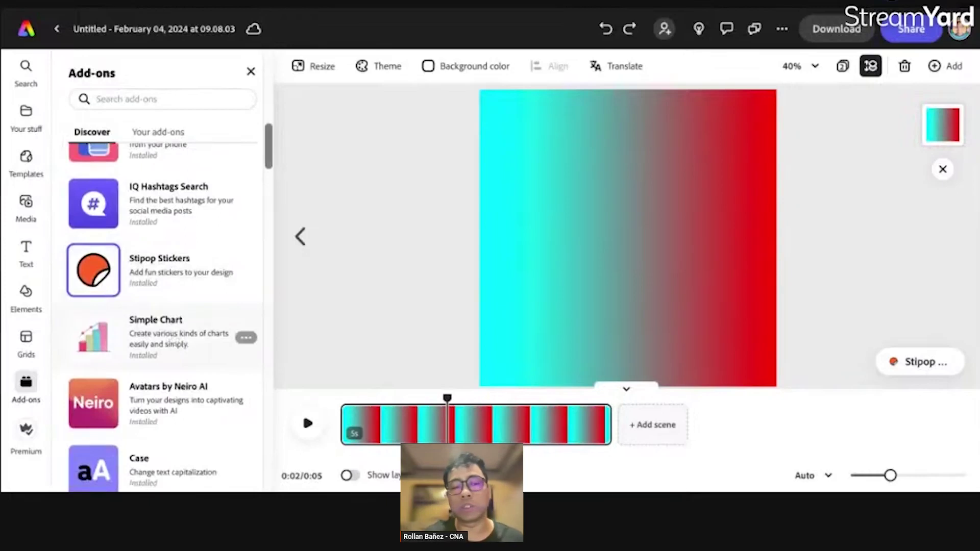
# - Open the Simple Chart add-on's sample apple, banana and grape chart, then its Pro upgrade dialog
pyautogui.click(93, 337)
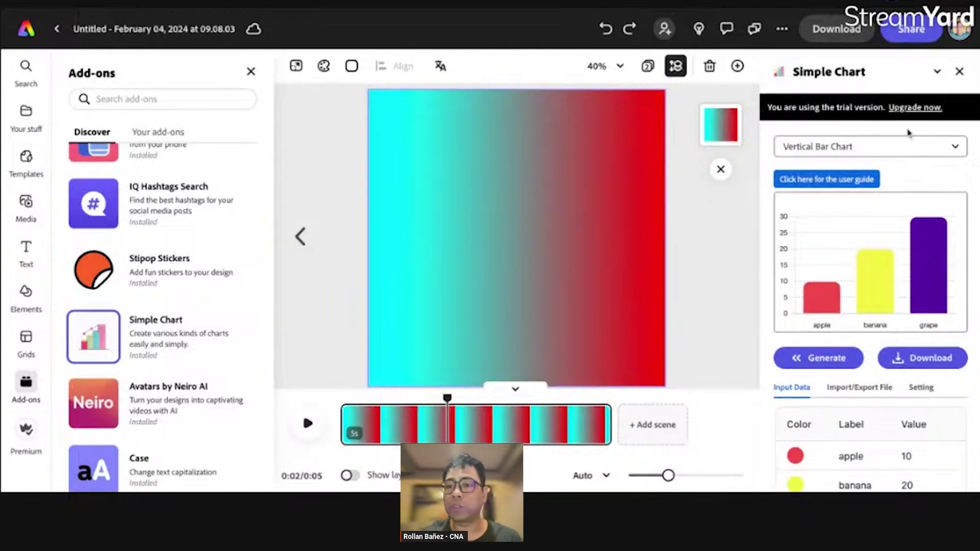
pyautogui.click(909, 108)
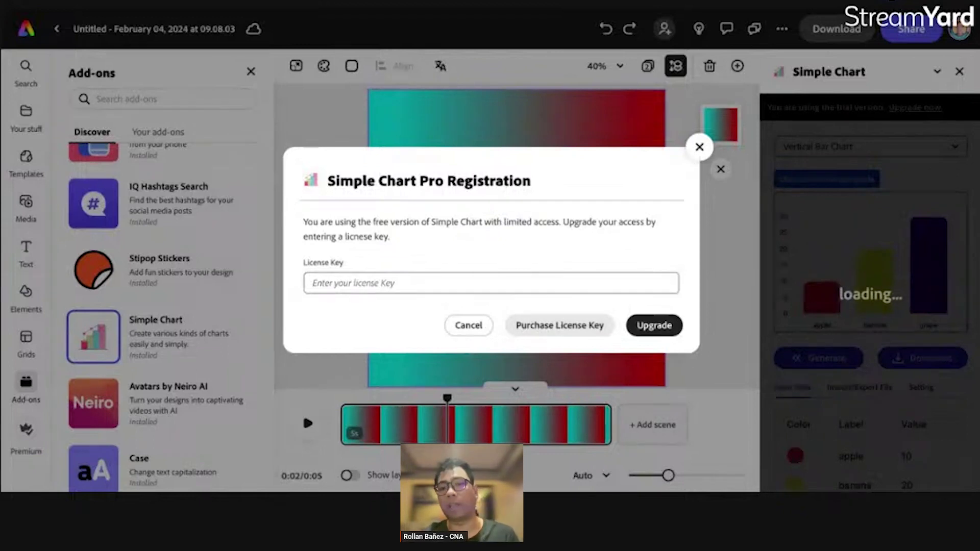
# - Close the Pro registration prompt and scroll through the Simple Chart panel
pyautogui.click(699, 147)
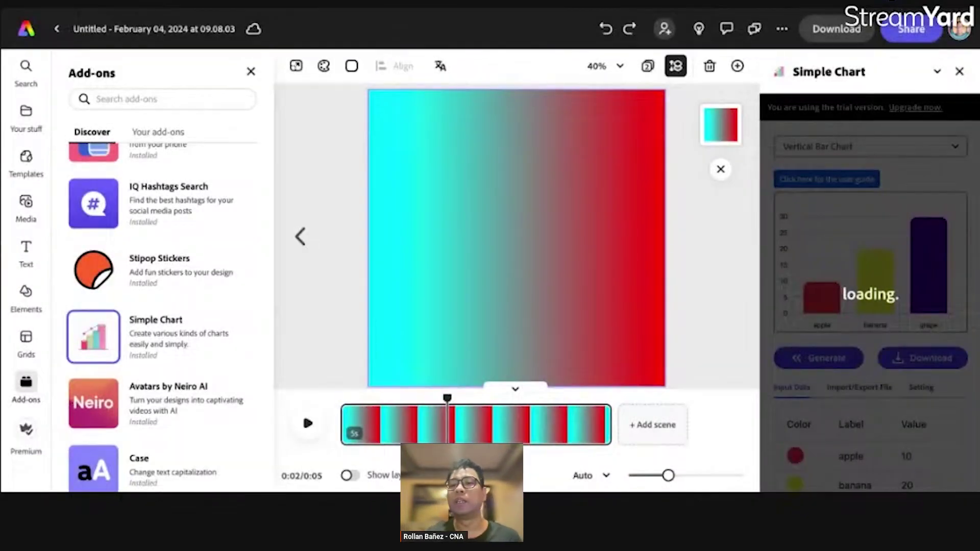
pyautogui.moveTo(864, 256)
pyautogui.scroll(-2, 864, 256)
pyautogui.scroll(-2, 864, 256)
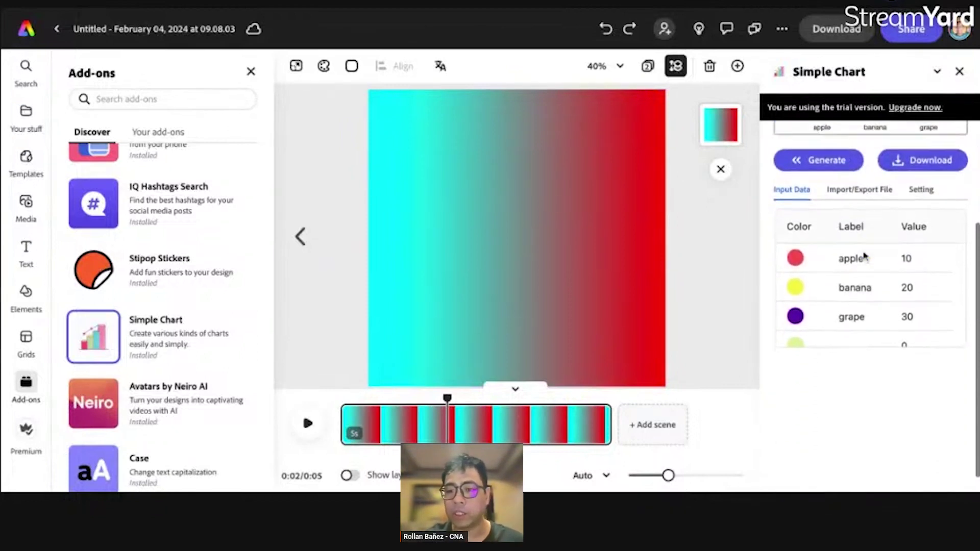
pyautogui.scroll(4, 864, 256)
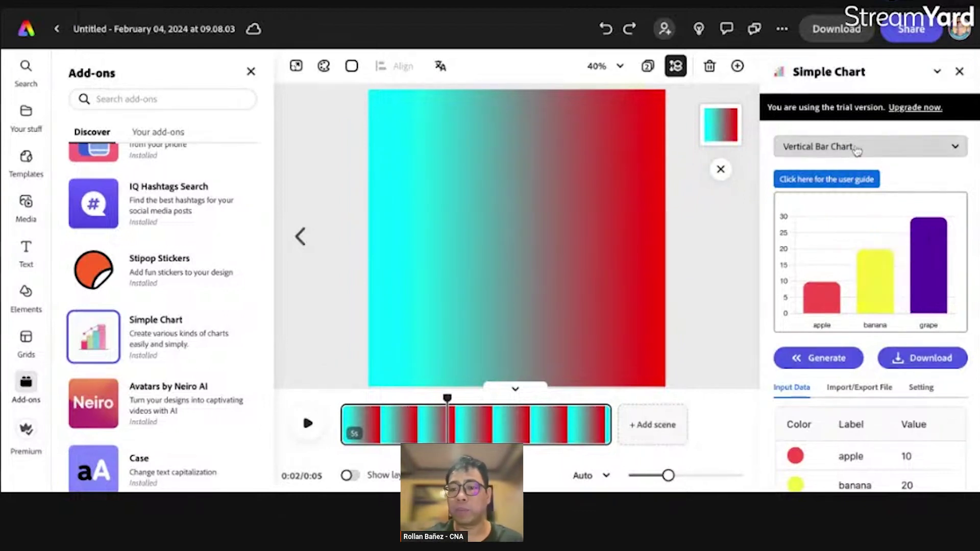
# - Try Pie Chart, dismiss the Pro prompt it triggers, and stay on Vertical Bar Chart
pyautogui.click(954, 151)
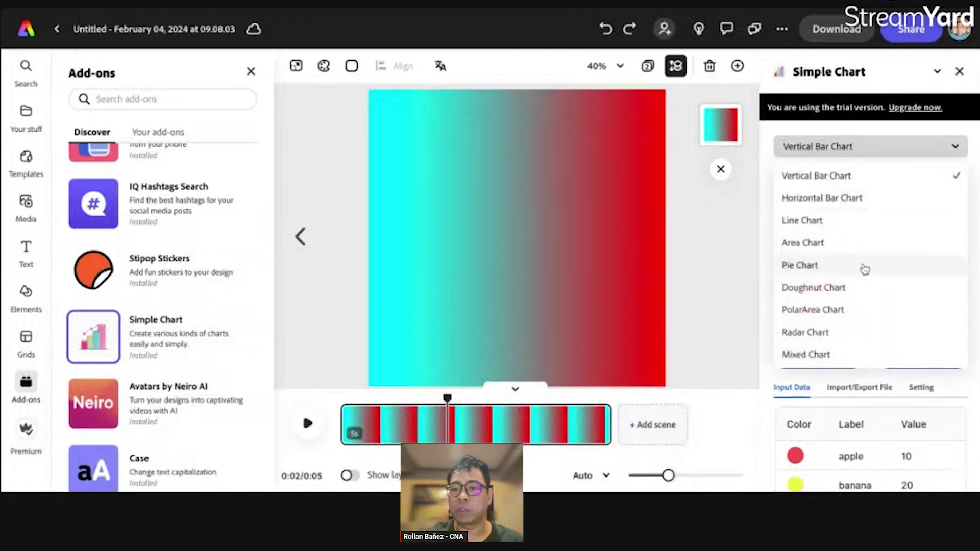
pyautogui.click(865, 269)
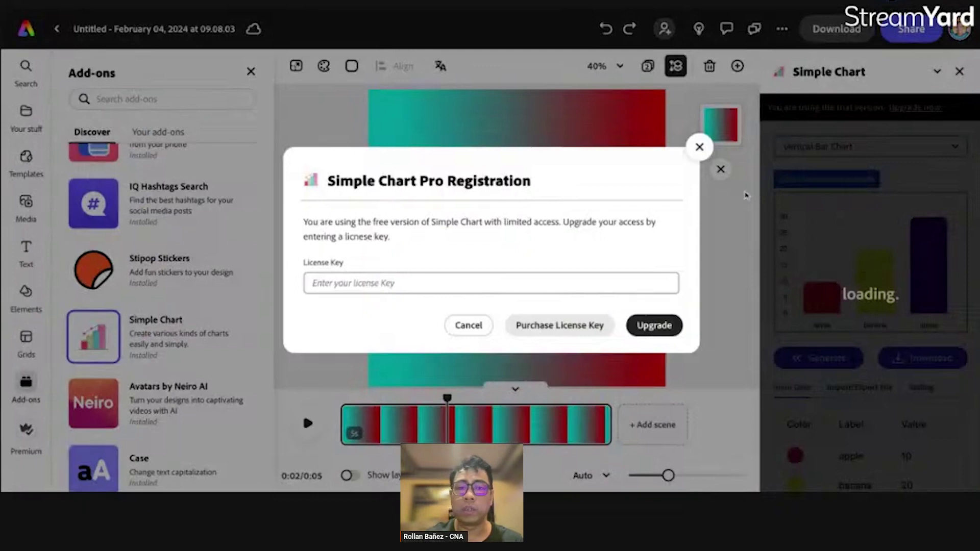
pyautogui.click(699, 148)
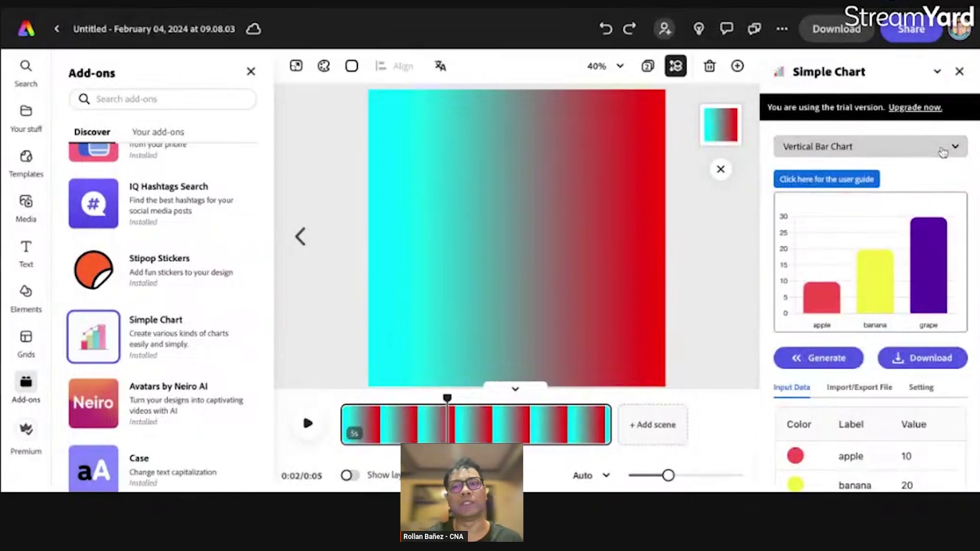
pyautogui.click(943, 152)
pyautogui.click(805, 134)
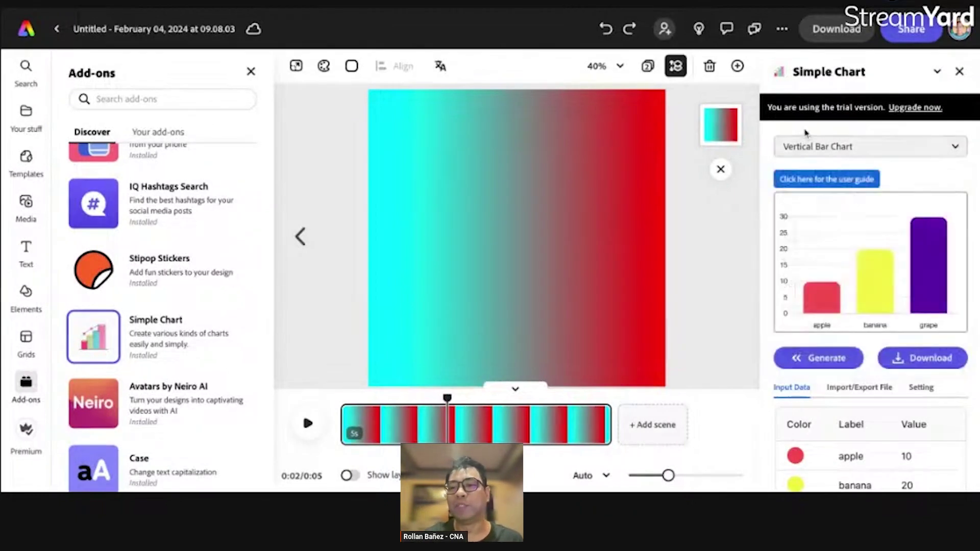
# - Change the first data row from apple 10 to 'pineappl' with value 100
pyautogui.scroll(-2, 842, 367)
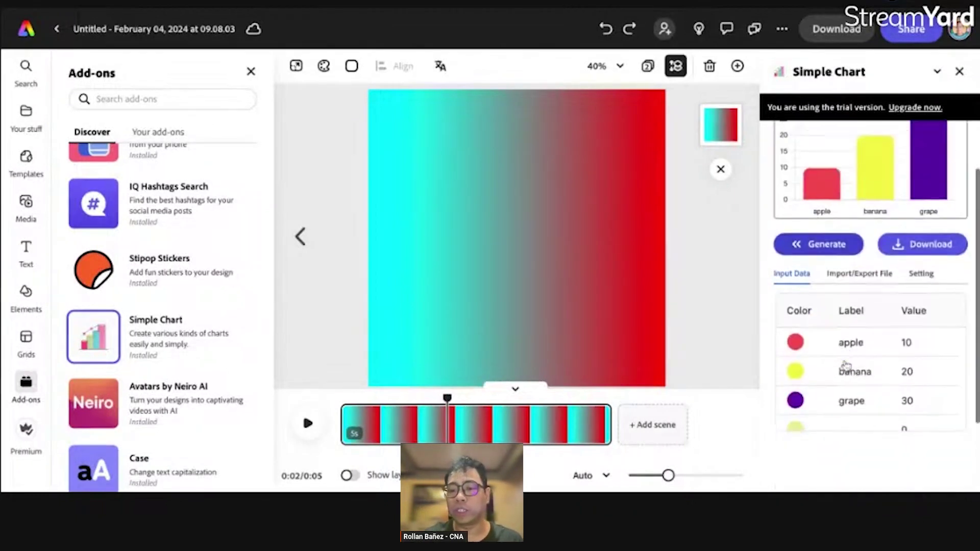
pyautogui.click(855, 345)
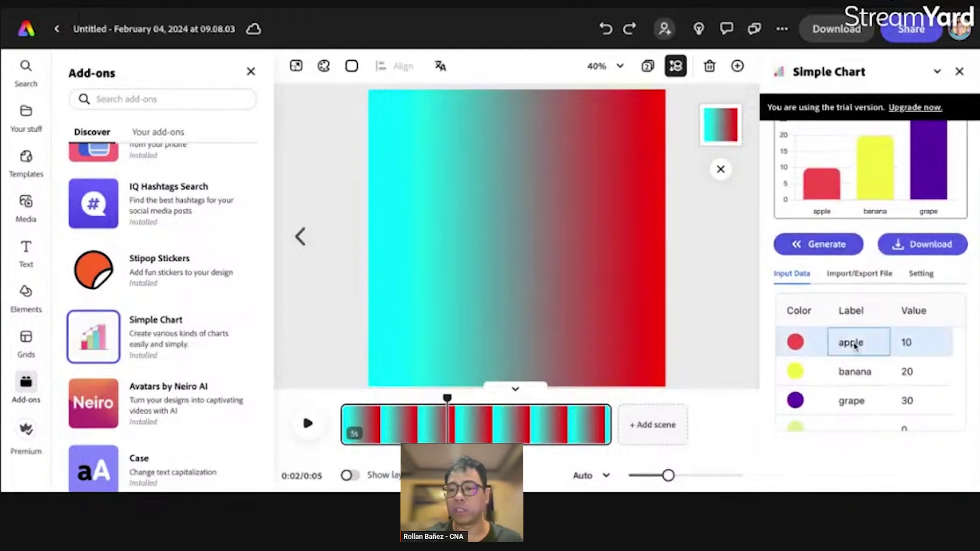
pyautogui.doubleClick(854, 345)
pyautogui.write('pin')
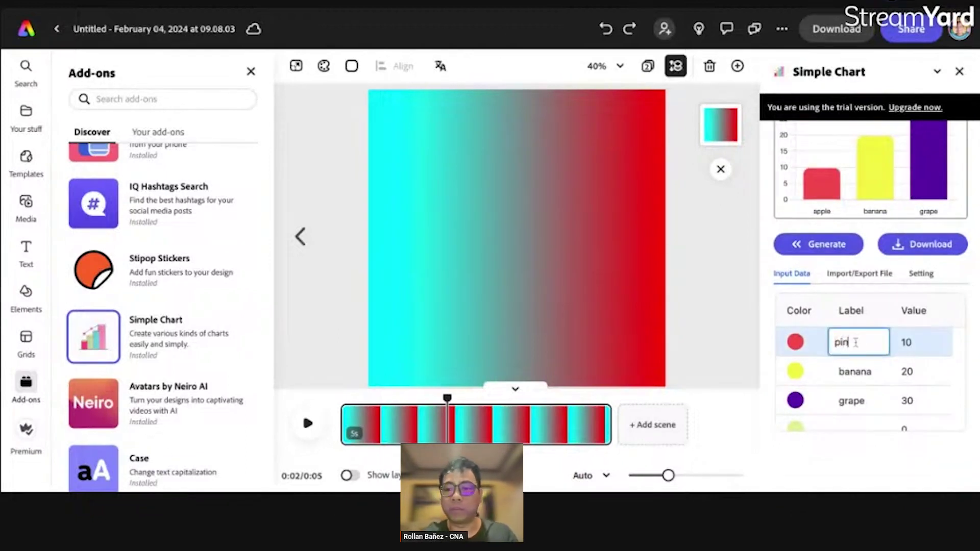
pyautogui.write('eappl')
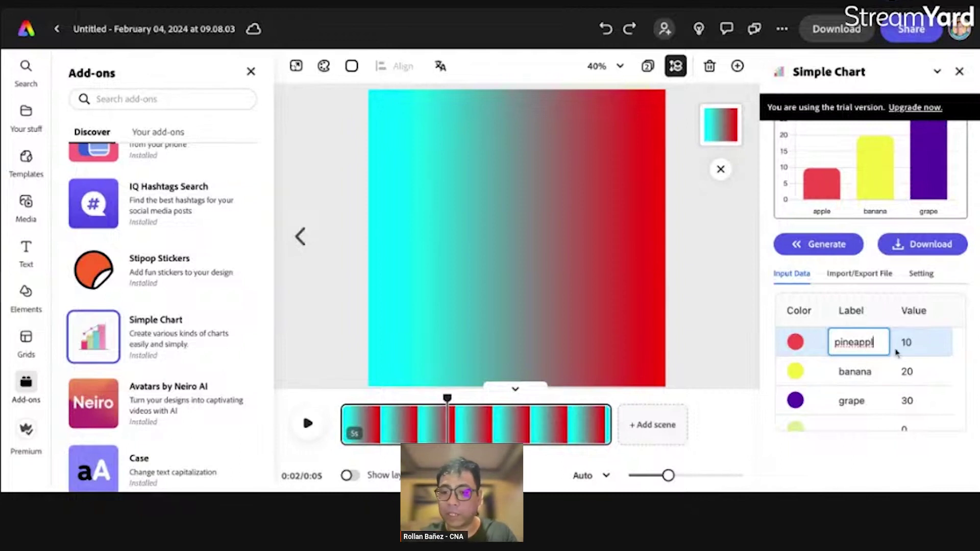
pyautogui.click(914, 344)
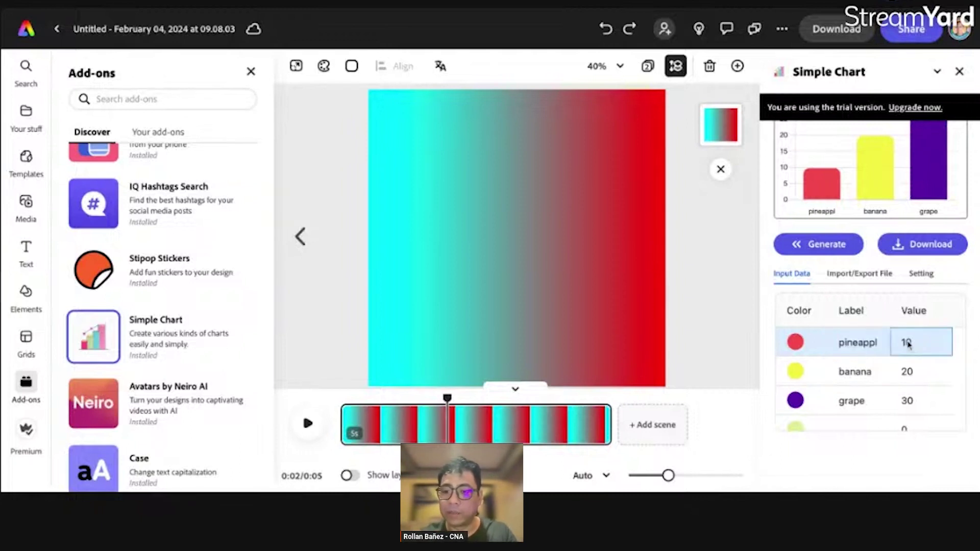
pyautogui.doubleClick(908, 344)
pyautogui.write('100000')
pyautogui.write('00')
pyautogui.press('BackSpace')
pyautogui.press('BackSpace')
pyautogui.press('BackSpace')
pyautogui.press('BackSpace')
pyautogui.press('BackSpace')
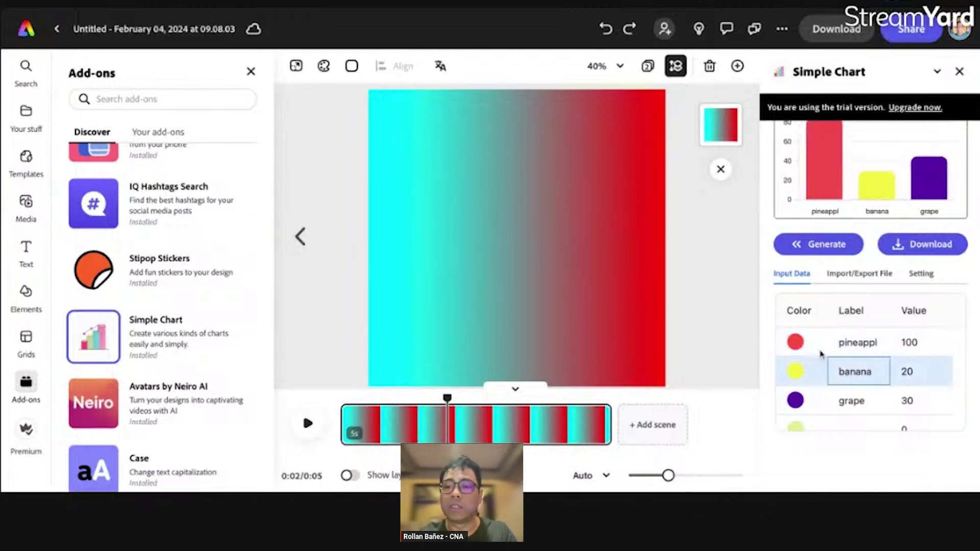
# - Recolour the pineapple bar from dark red to a pale cream yellow
pyautogui.click(796, 343)
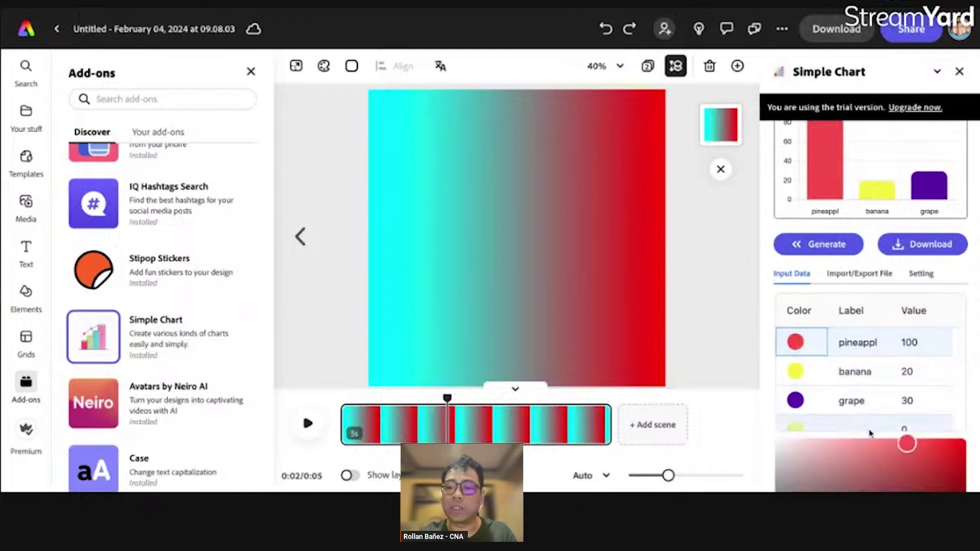
pyautogui.scroll(-2, 869, 439)
pyautogui.click(887, 394)
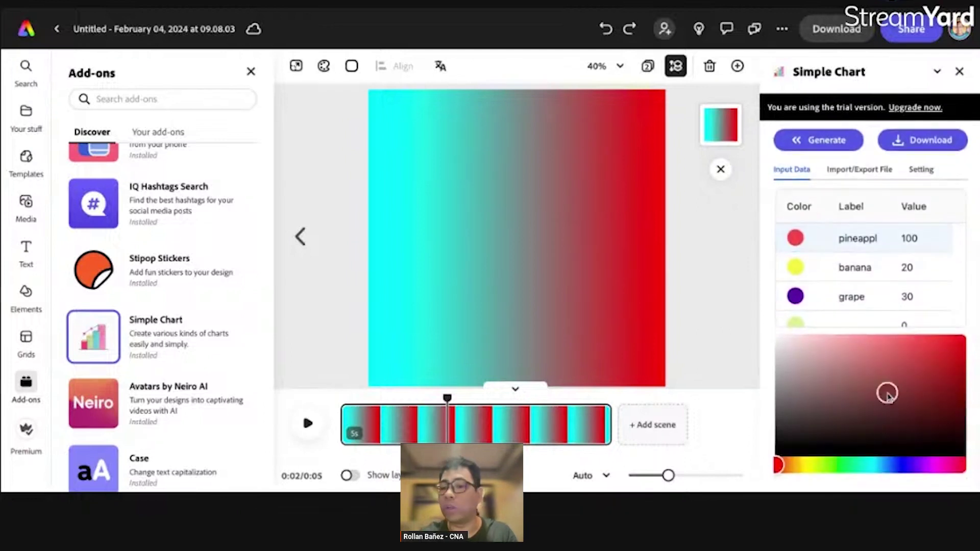
pyautogui.click(931, 419)
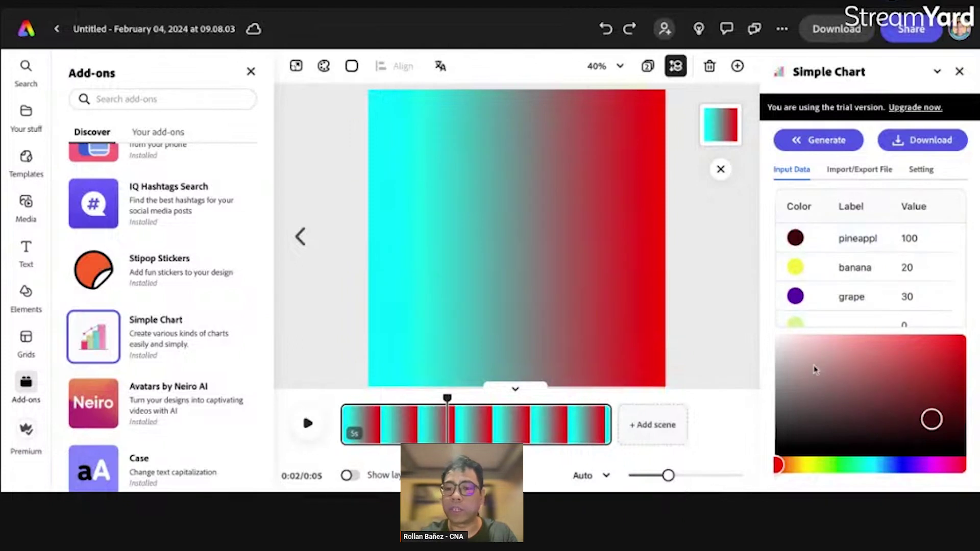
pyautogui.click(797, 467)
pyautogui.click(881, 341)
pyautogui.click(902, 337)
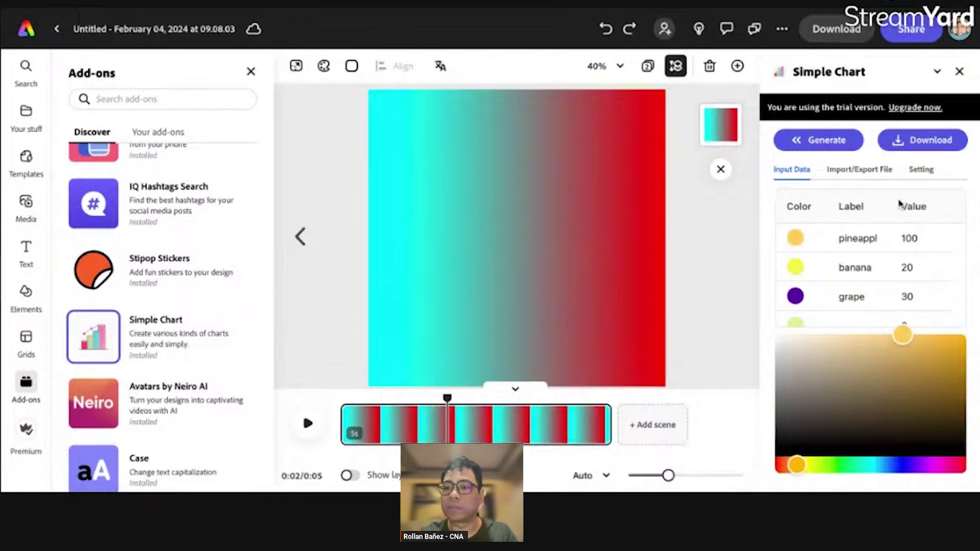
pyautogui.moveTo(847, 341); pyautogui.dragTo(831, 337)
pyautogui.click(802, 463)
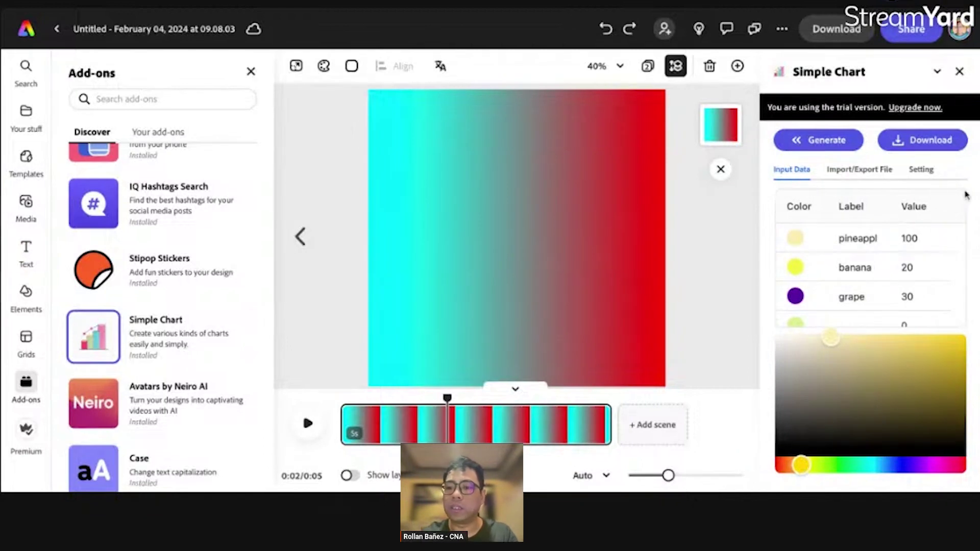
# - Scroll through the data rows and back up to the chart preview
pyautogui.scroll(-2, 874, 284)
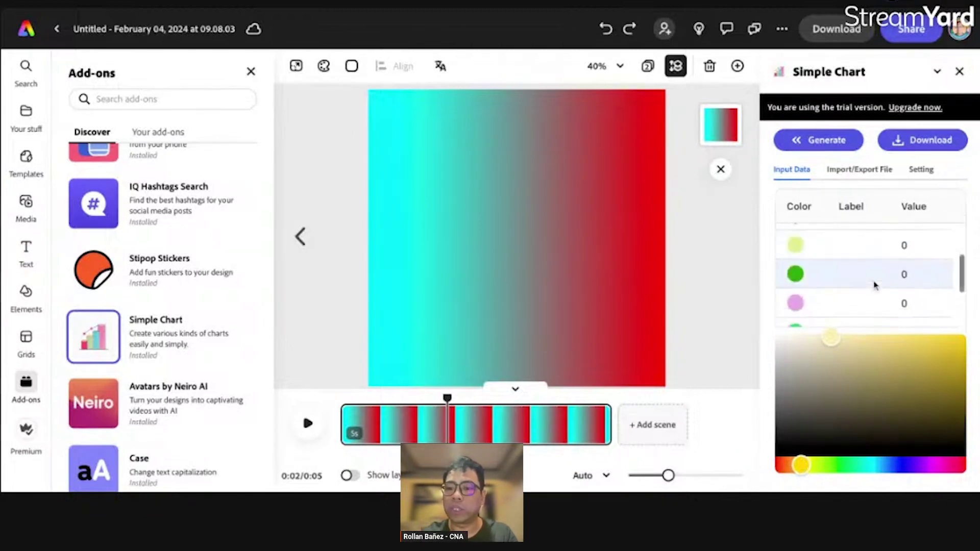
pyautogui.scroll(-1, 874, 285)
pyautogui.scroll(4, 874, 284)
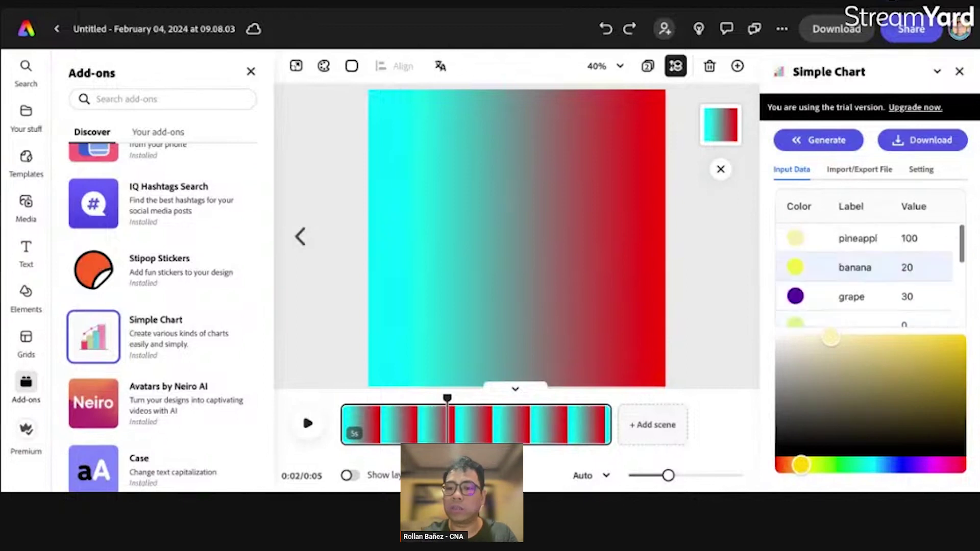
pyautogui.scroll(4, 874, 285)
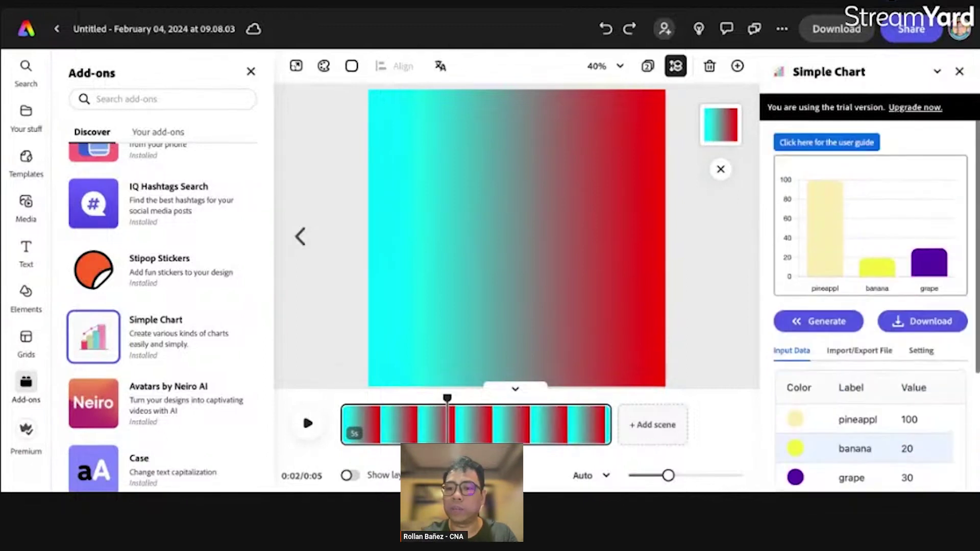
# - Download the pineapple 100, banana 20, grape 30 chart and generate it onto the canvas
pyautogui.click(917, 323)
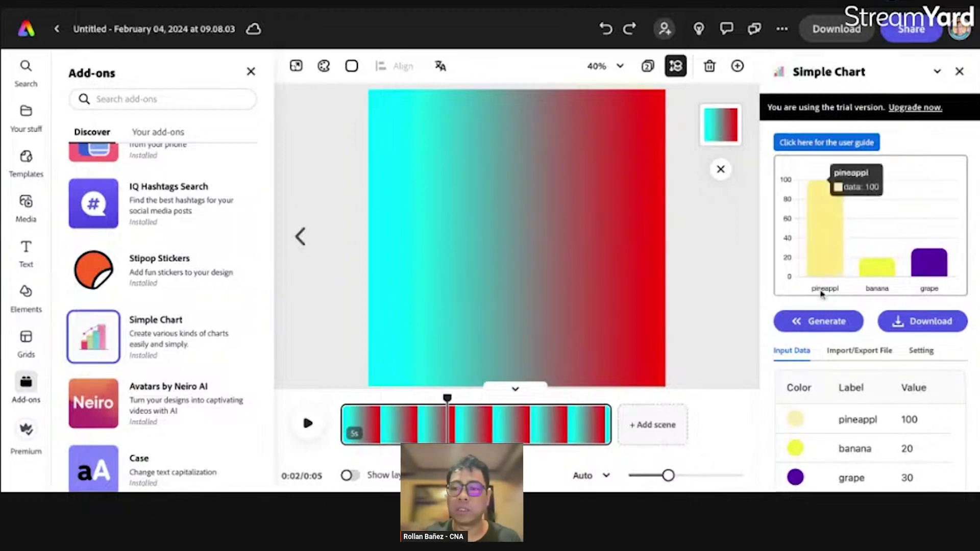
pyautogui.click(825, 322)
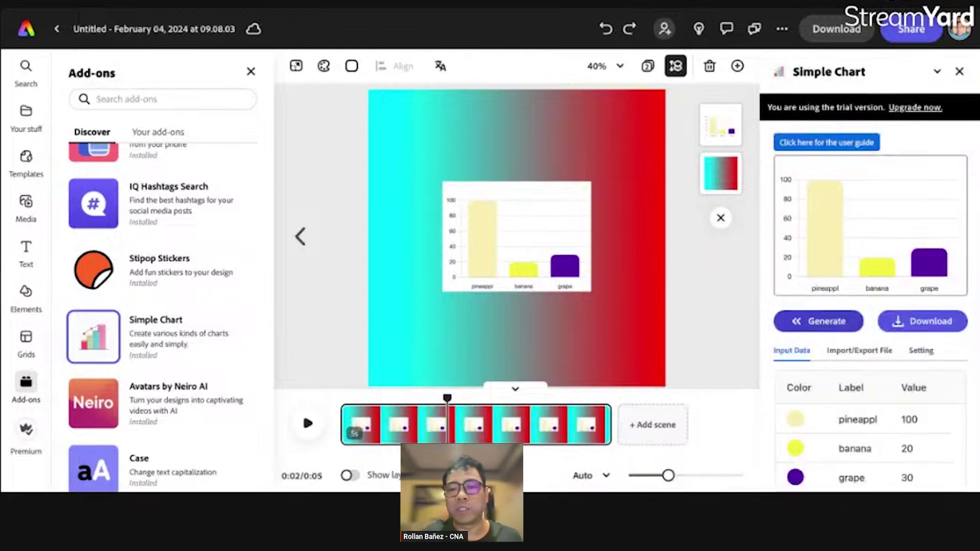
# - Enlarge the chart from its top-left corner so it fills more of the gradient's centre
pyautogui.click(797, 323)
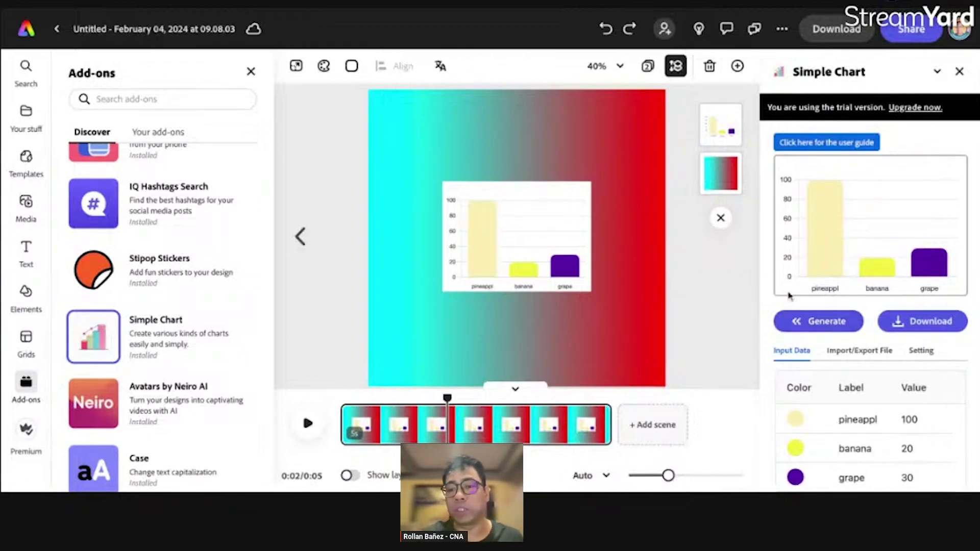
pyautogui.click(501, 236)
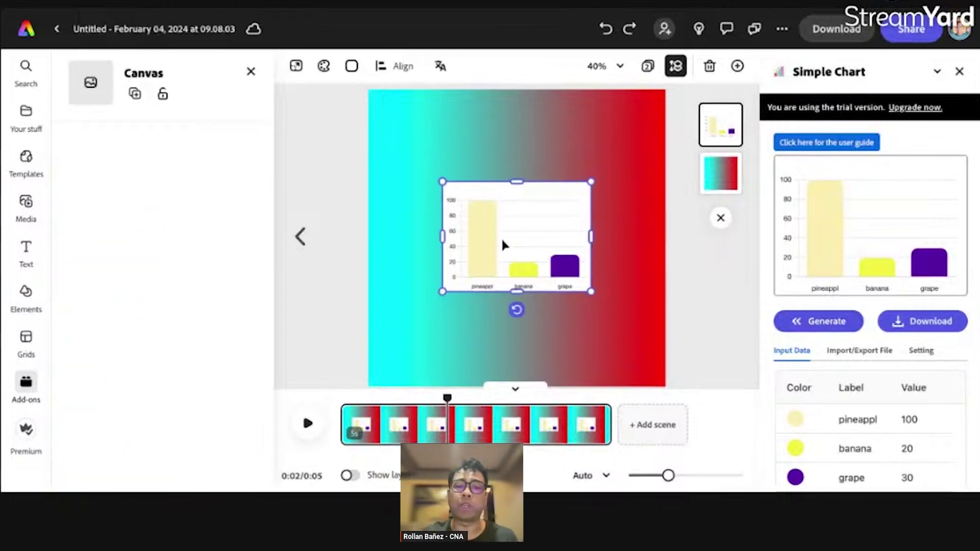
pyautogui.moveTo(441, 181); pyautogui.dragTo(367, 125)
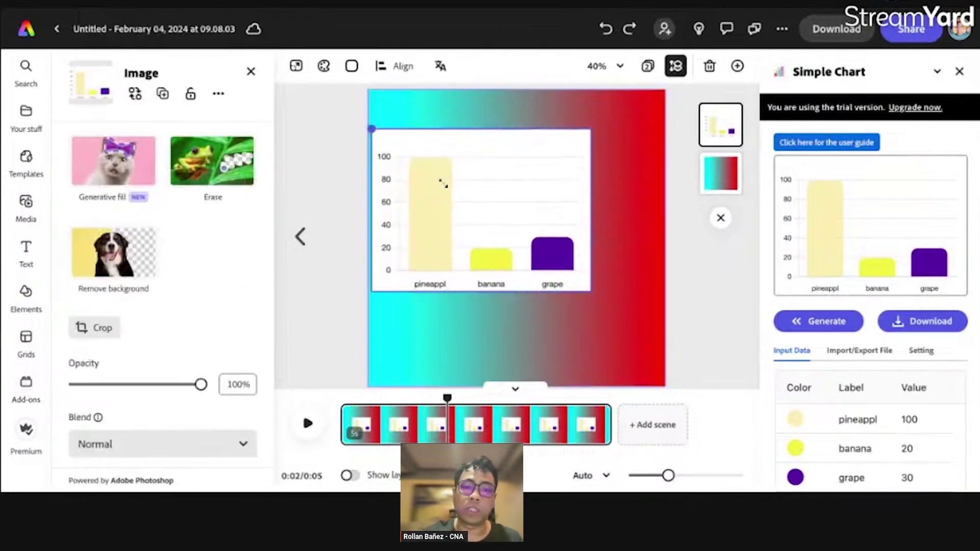
pyautogui.click(438, 210)
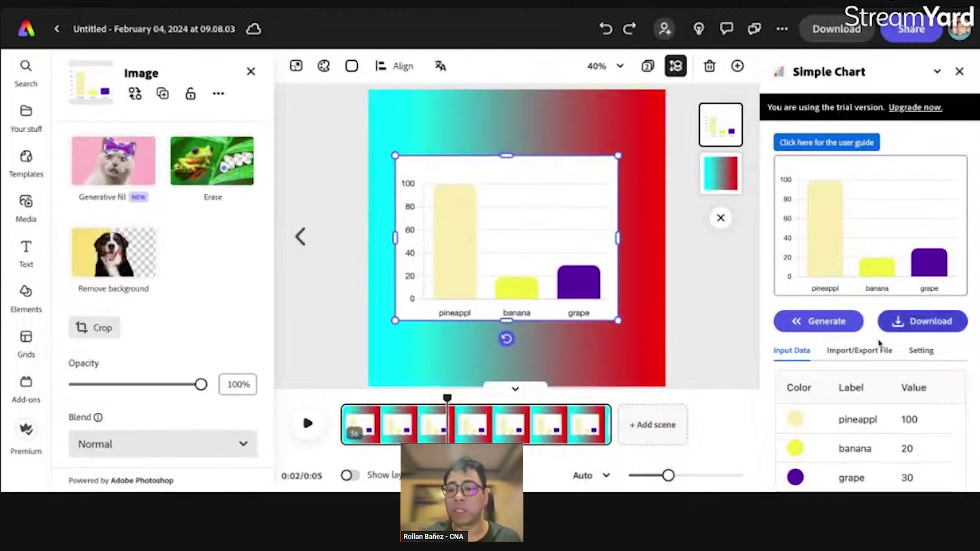
# - Browse the Import/Export File tab, then the Setting tab's Common Setting and Chart Background Color
pyautogui.scroll(-1, 868, 355)
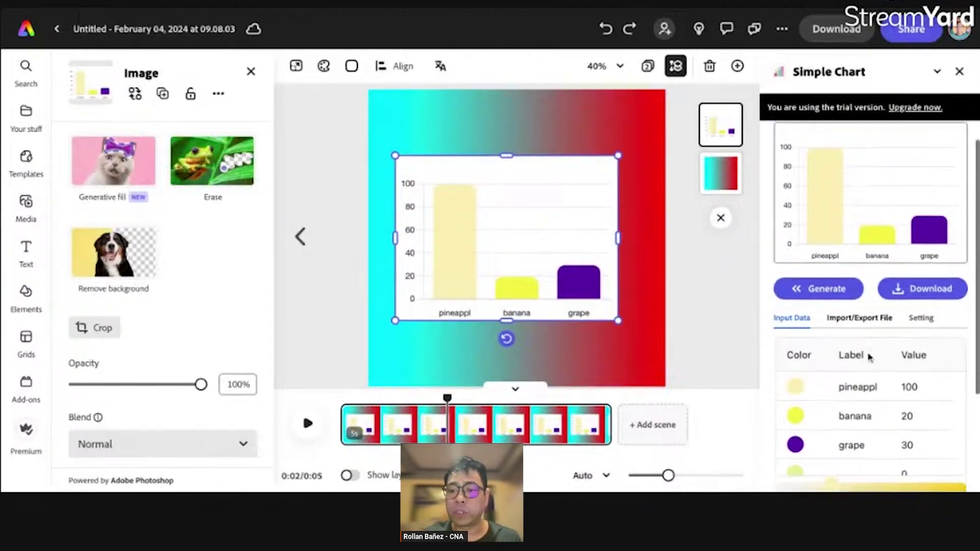
pyautogui.click(852, 318)
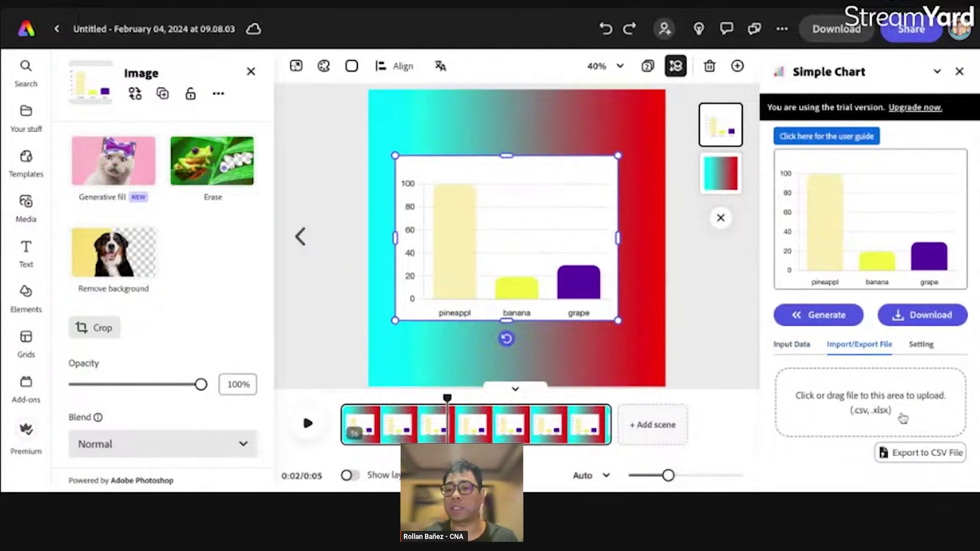
pyautogui.click(922, 347)
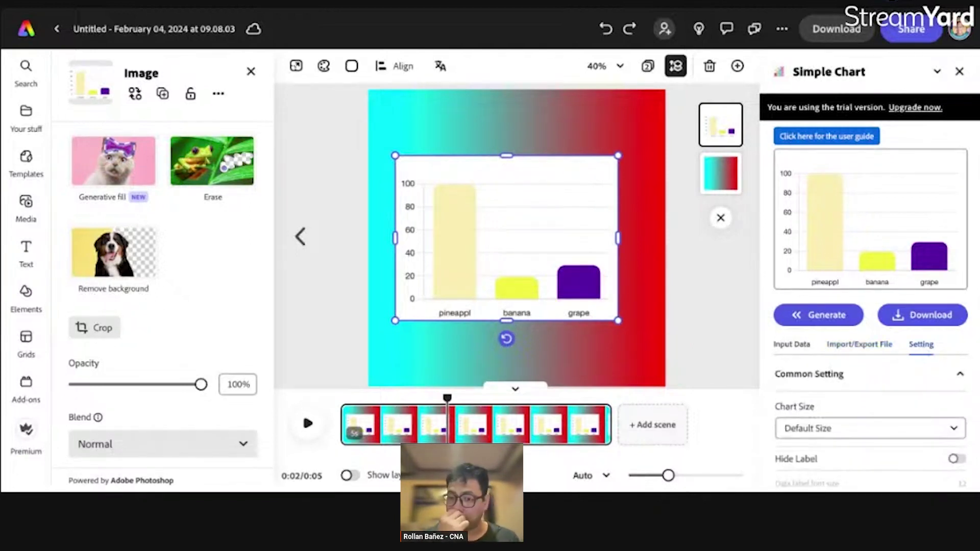
pyautogui.scroll(-5, 924, 379)
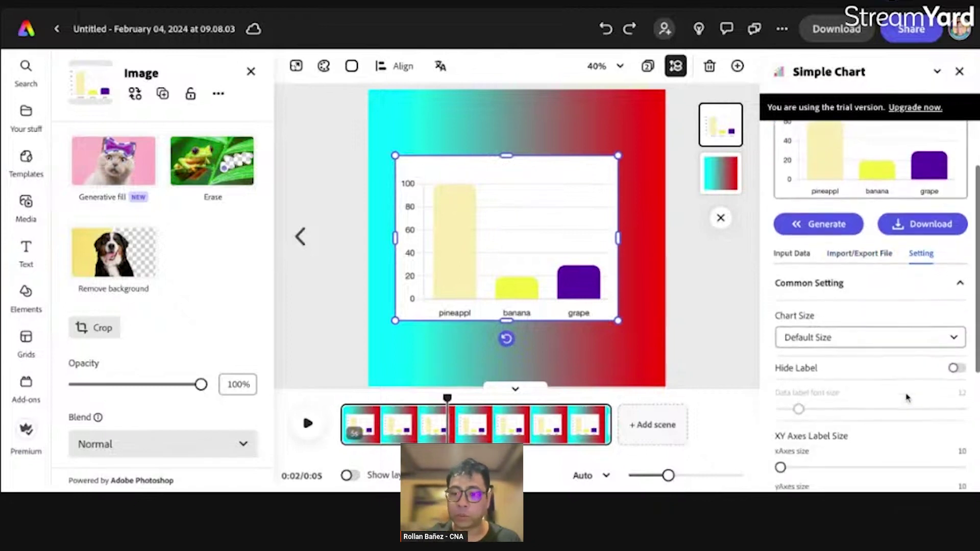
pyautogui.scroll(-2, 907, 397)
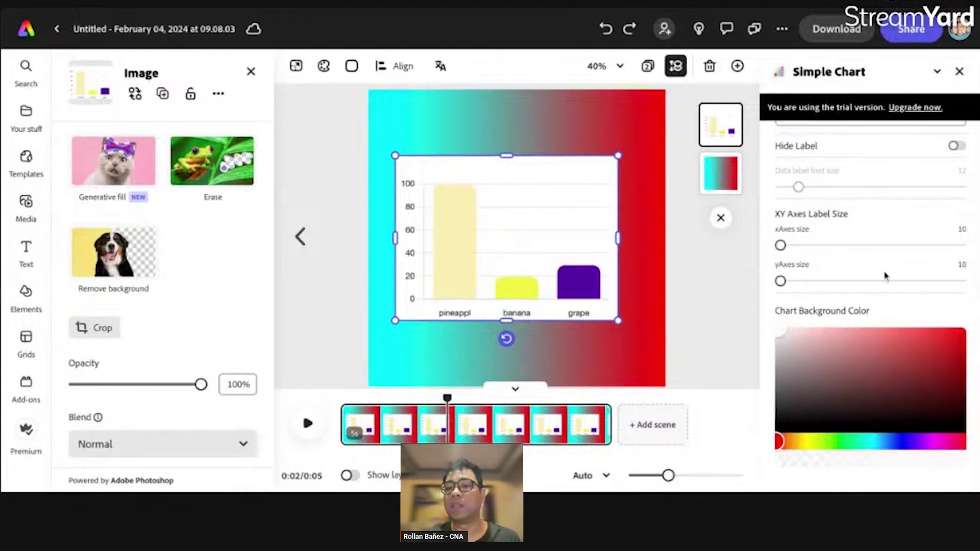
pyautogui.scroll(7, 862, 238)
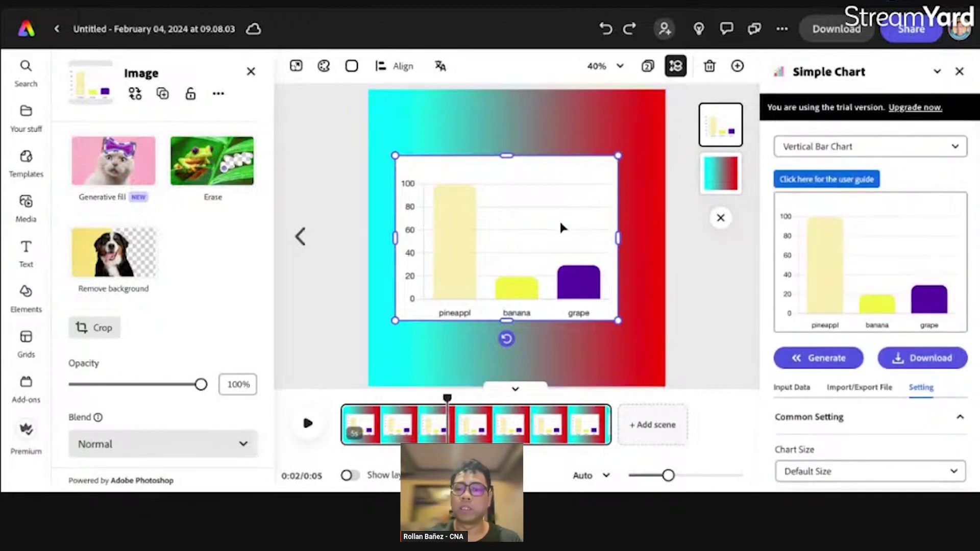
# - Delete the old chart, generate a fresh one, then move and enlarge it over the gradient's centre
pyautogui.press('Delete')
pyautogui.click(819, 360)
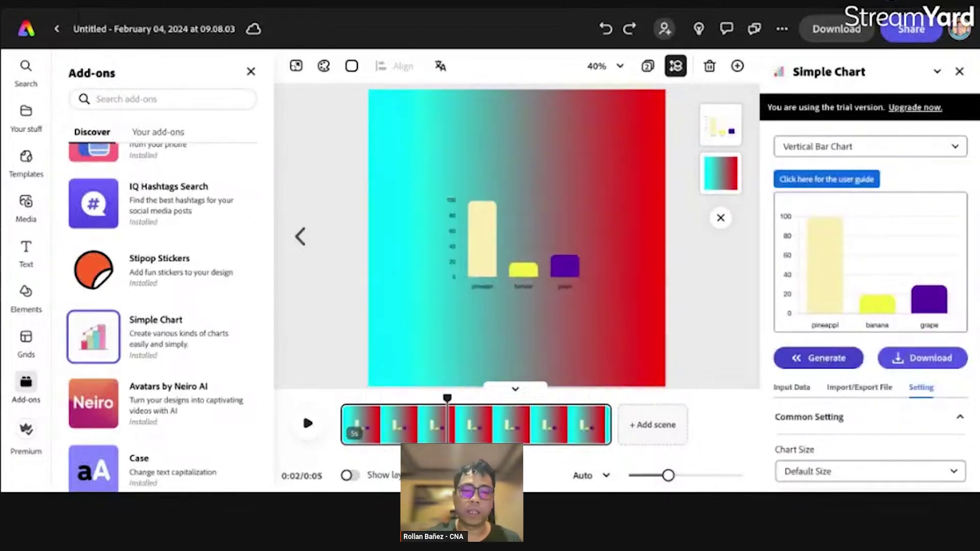
pyautogui.moveTo(520, 245); pyautogui.dragTo(473, 217)
pyautogui.moveTo(545, 265); pyautogui.dragTo(644, 341)
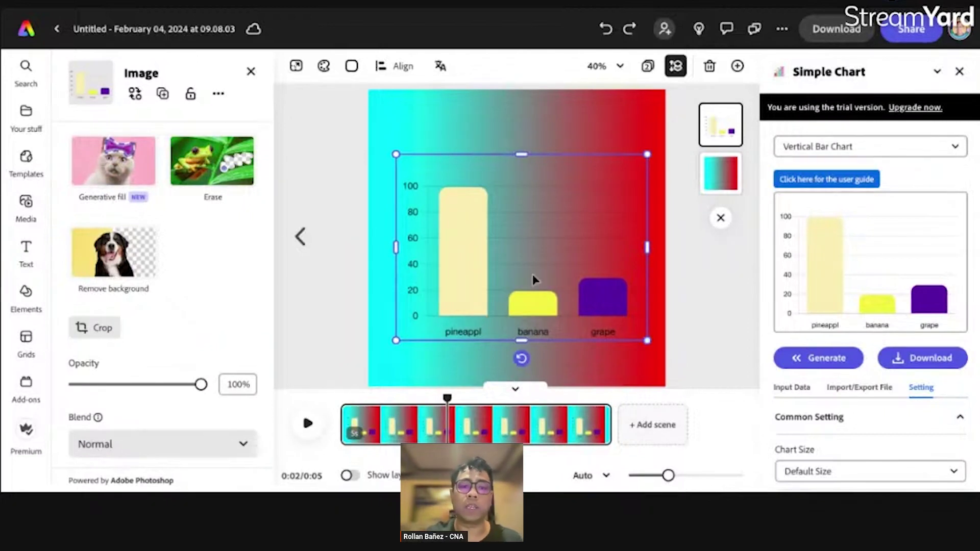
pyautogui.moveTo(508, 277); pyautogui.dragTo(498, 272)
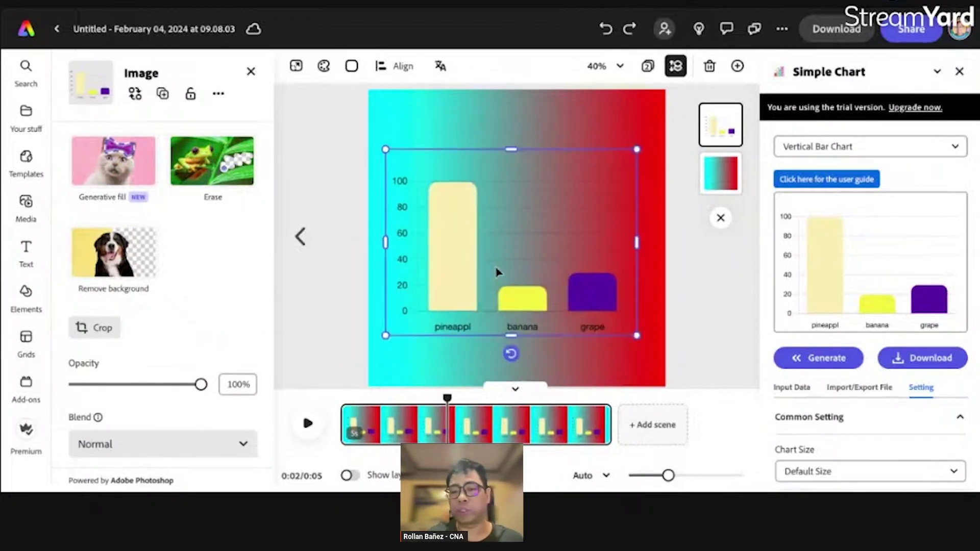